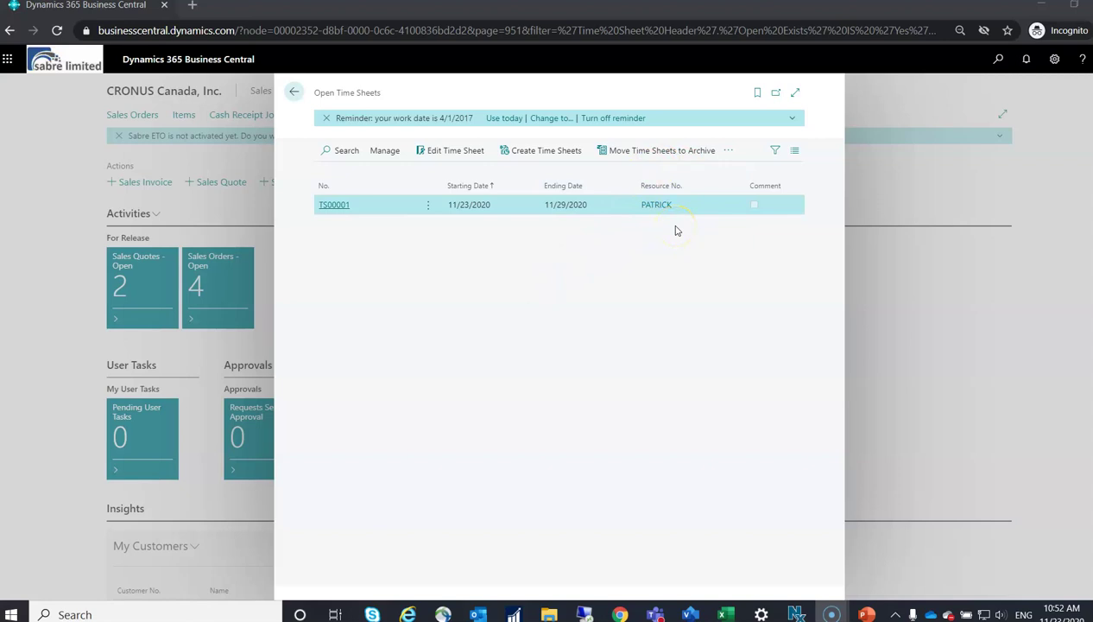
Open time sheet TS00001, which shows five open lines and one approved assembly order line
{"action": "left_click", "coordinate": [335, 205]}
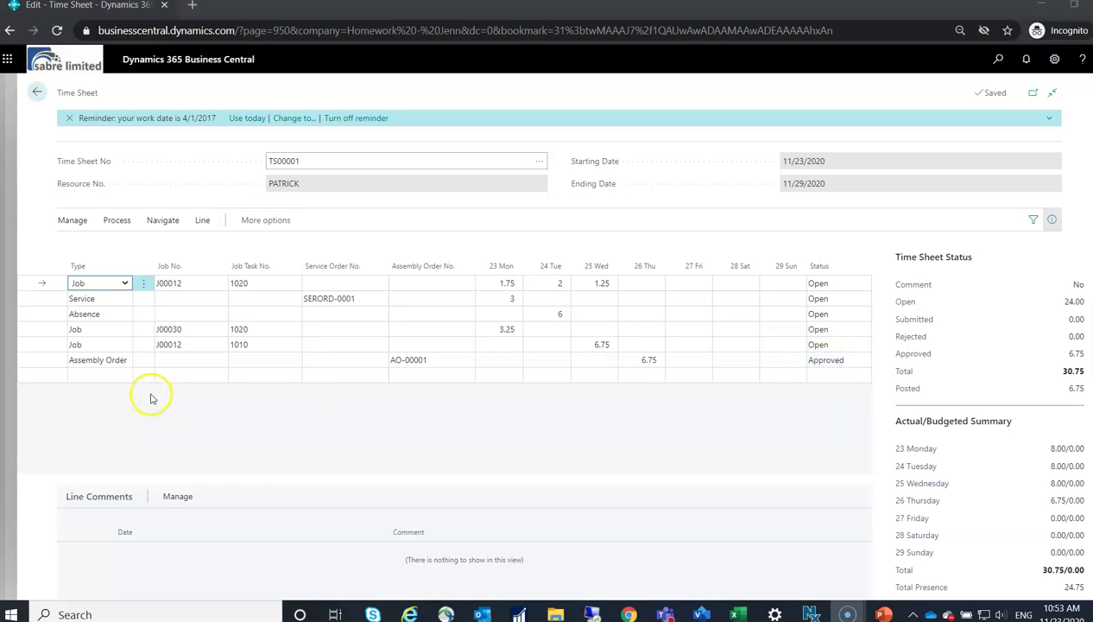
Add a new Job line for job J00020, task 1010 Consulting
{"action": "left_click", "coordinate": [90, 377]}
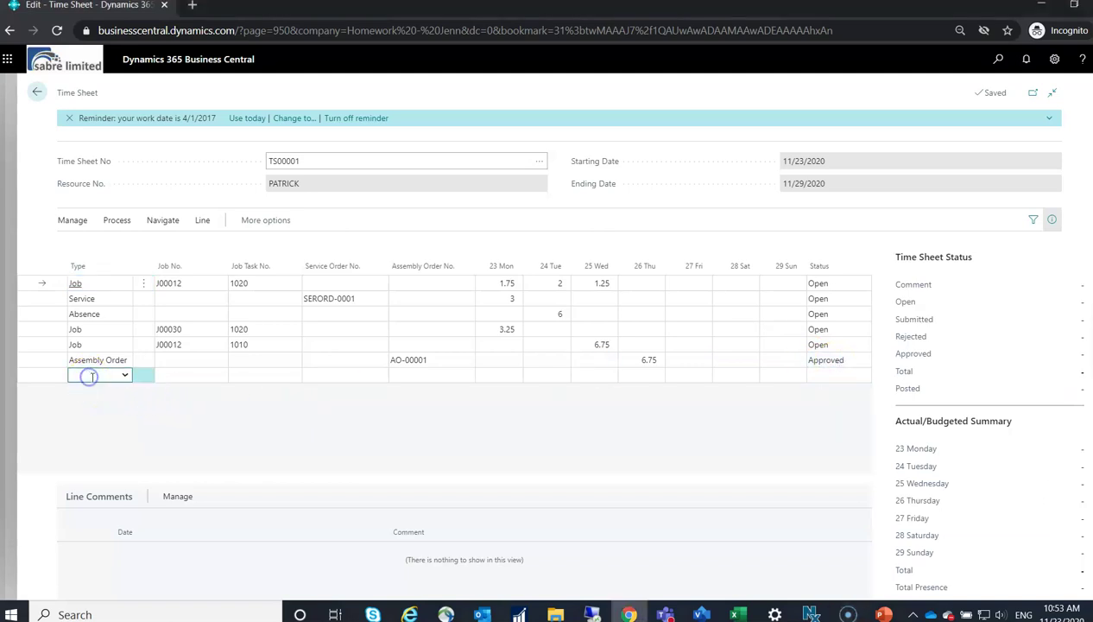
{"action": "left_click", "coordinate": [124, 376]}
{"action": "left_click", "coordinate": [115, 407]}
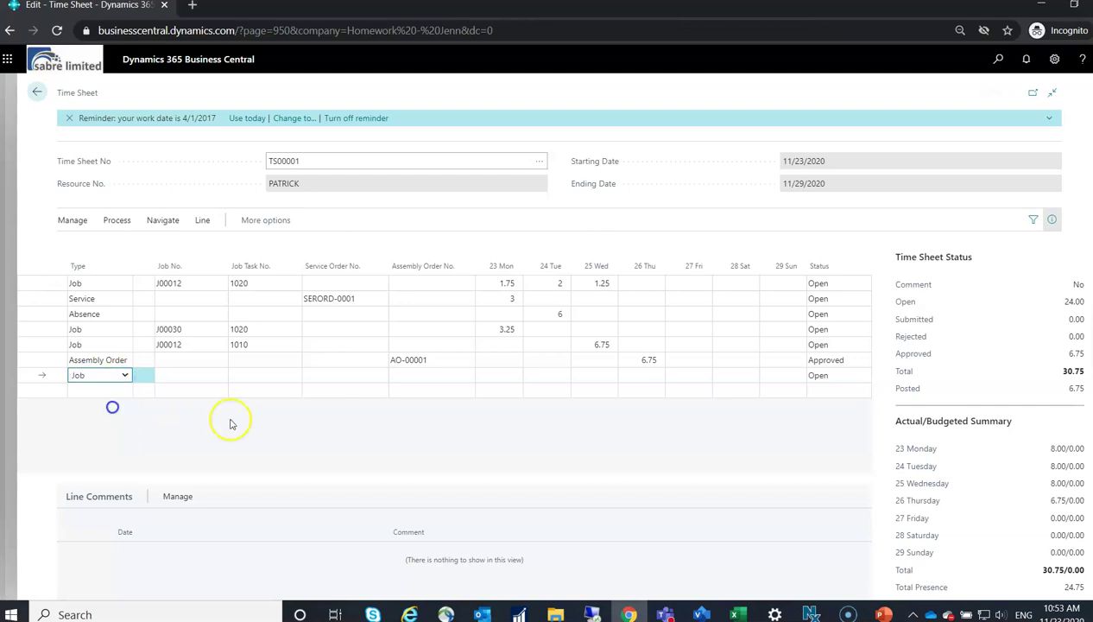
{"action": "left_click", "coordinate": [189, 374]}
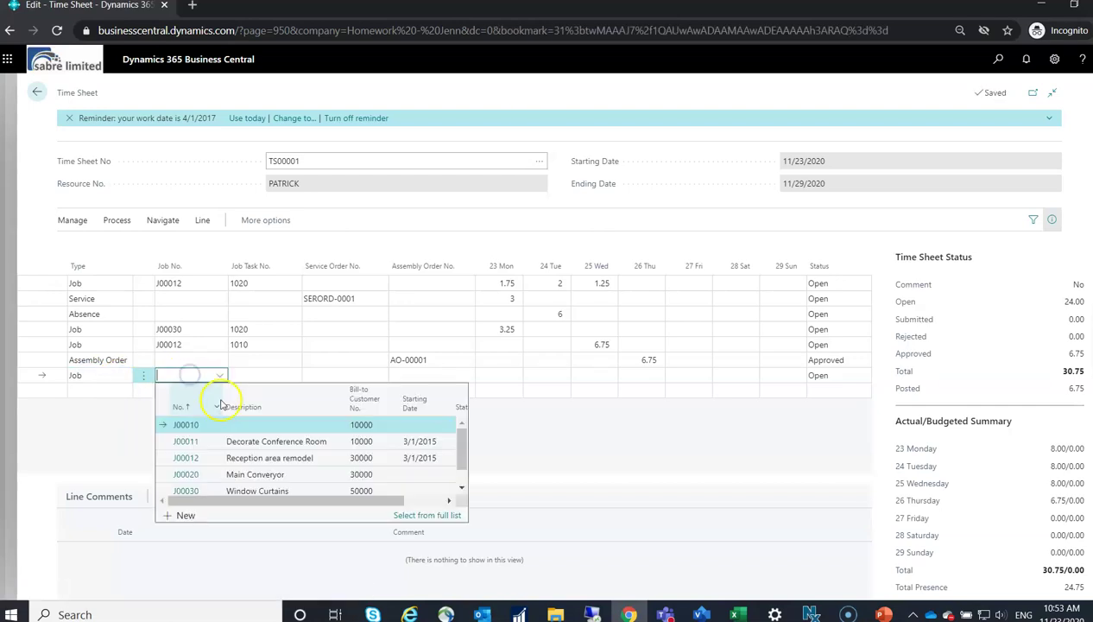
{"action": "left_click", "coordinate": [296, 464]}
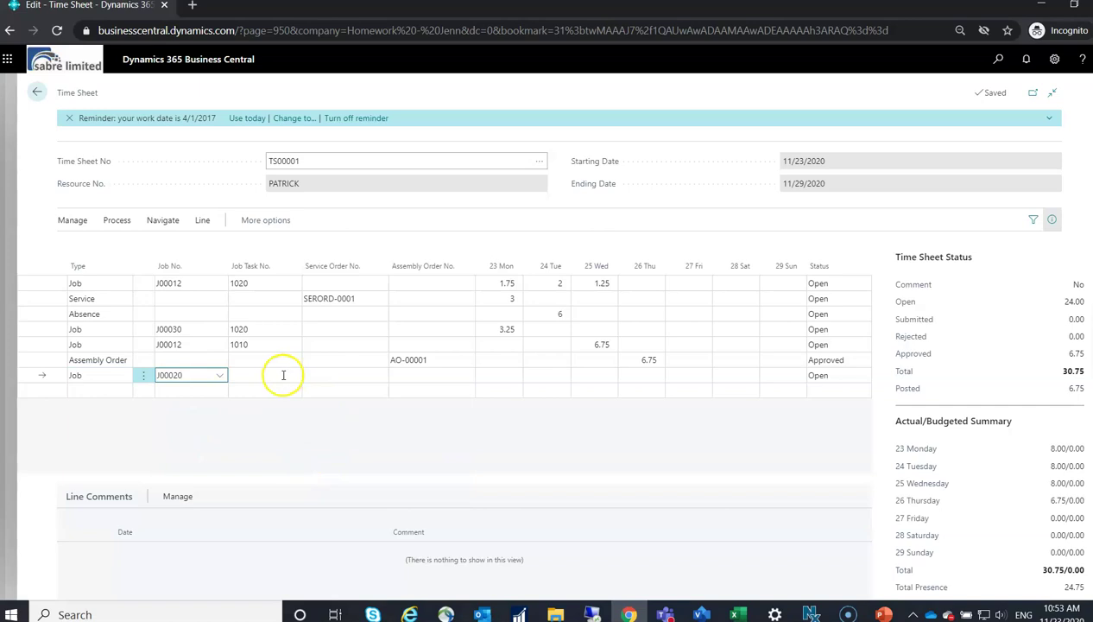
{"action": "left_click", "coordinate": [289, 377]}
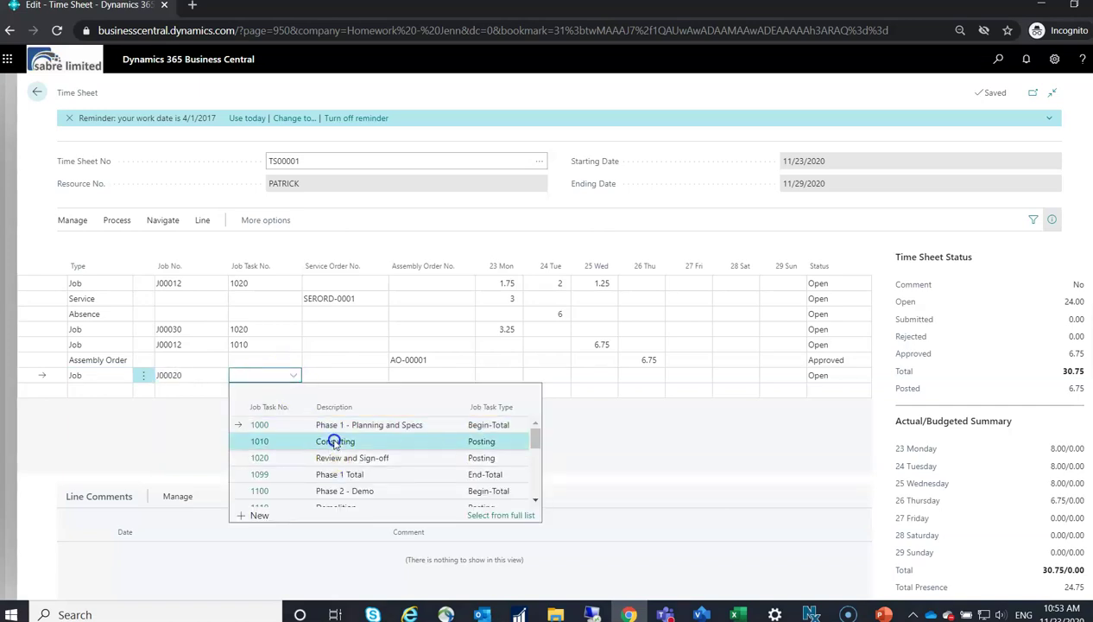
{"action": "left_click", "coordinate": [331, 442]}
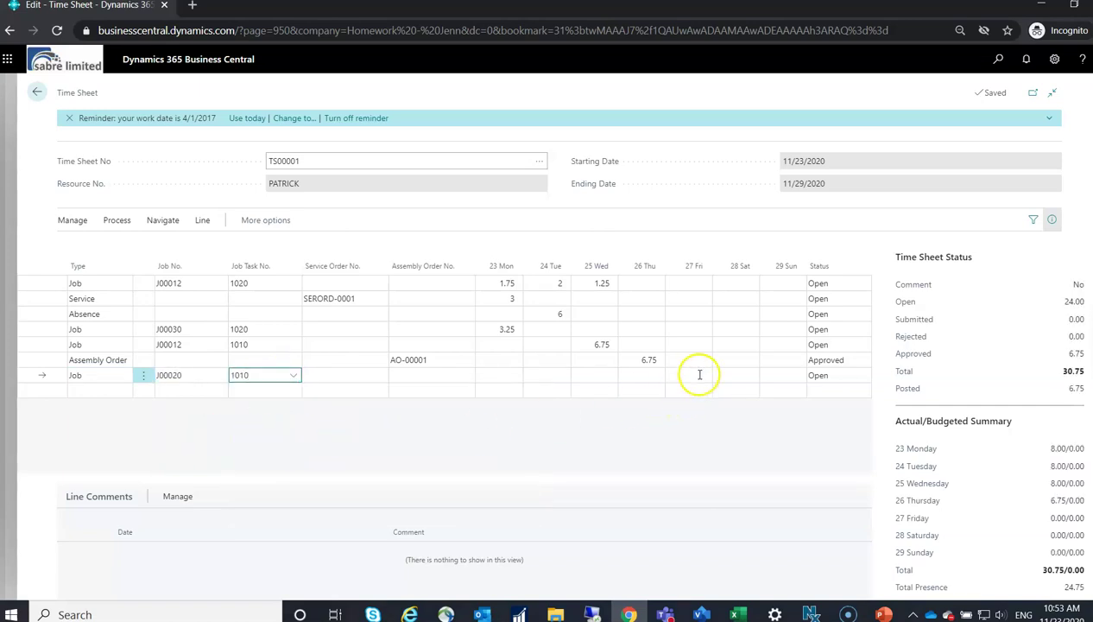
Enter 1 hour under Thursday the 26th on the new J00020 line
{"action": "left_click", "coordinate": [647, 374]}
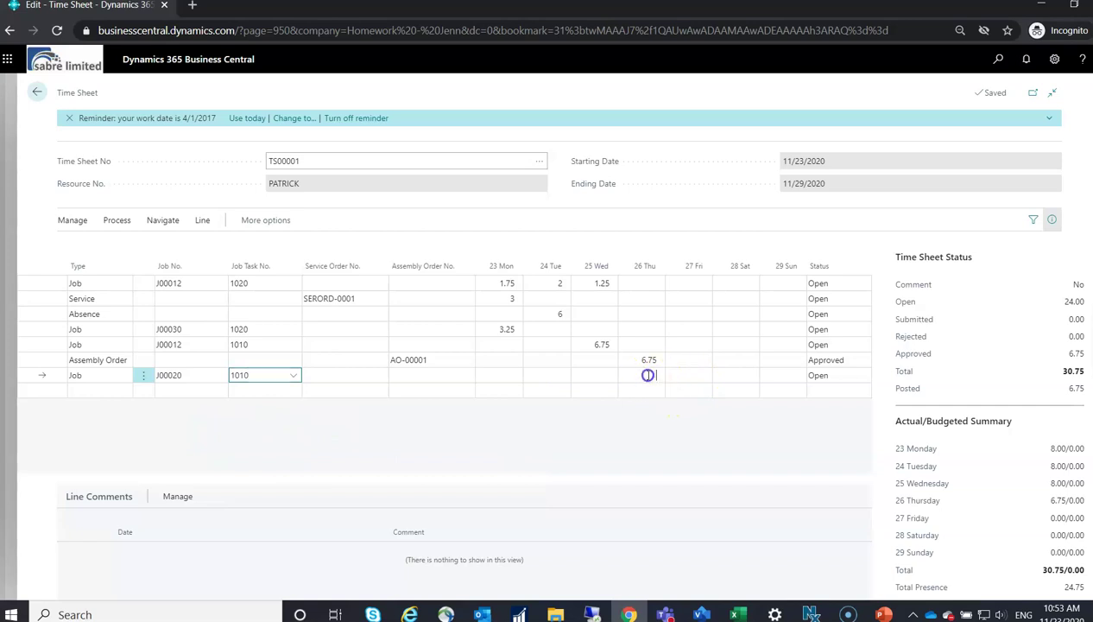
{"action": "type", "text": "1"}
{"action": "key", "text": "Tab"}
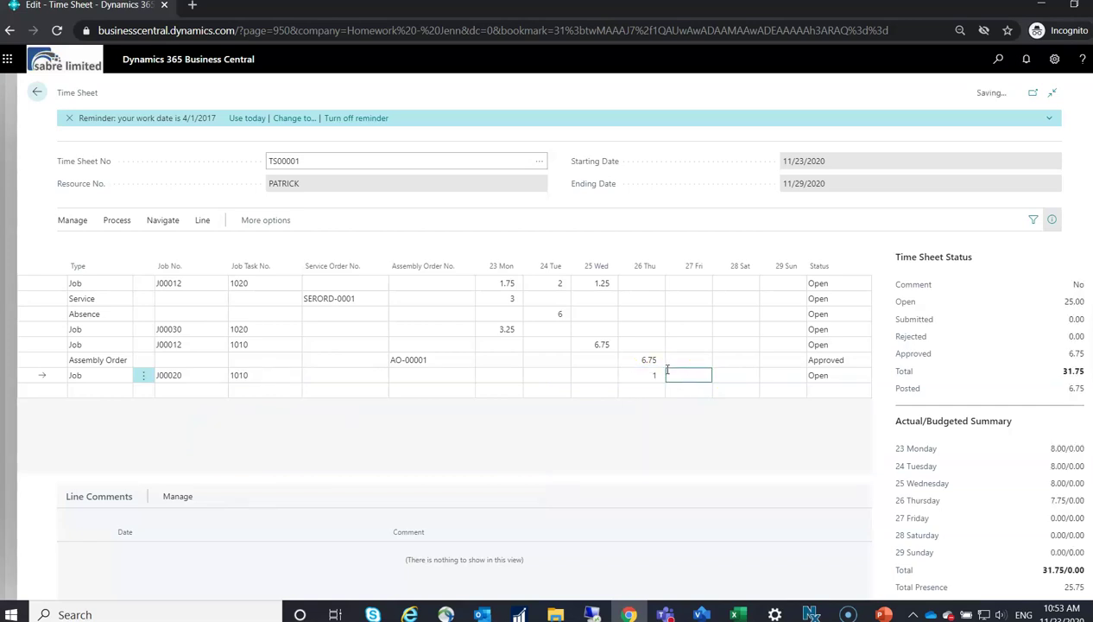
{"action": "key", "text": "shift+Tab"}
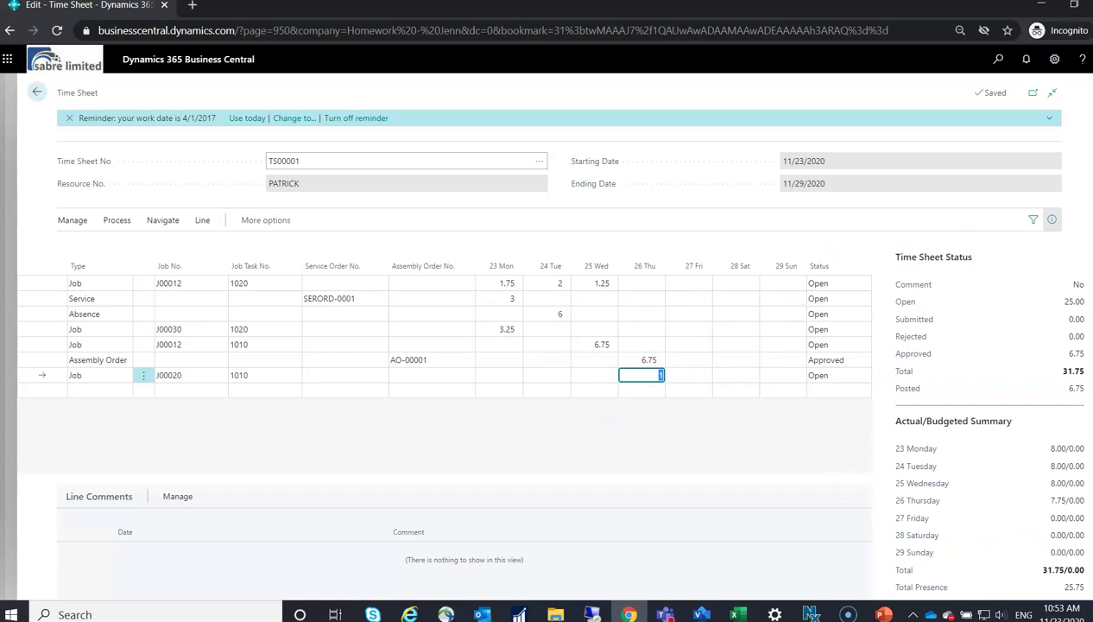
{"action": "scroll", "coordinate": [1054, 363], "scroll_direction": "down", "scroll_amount": 2}
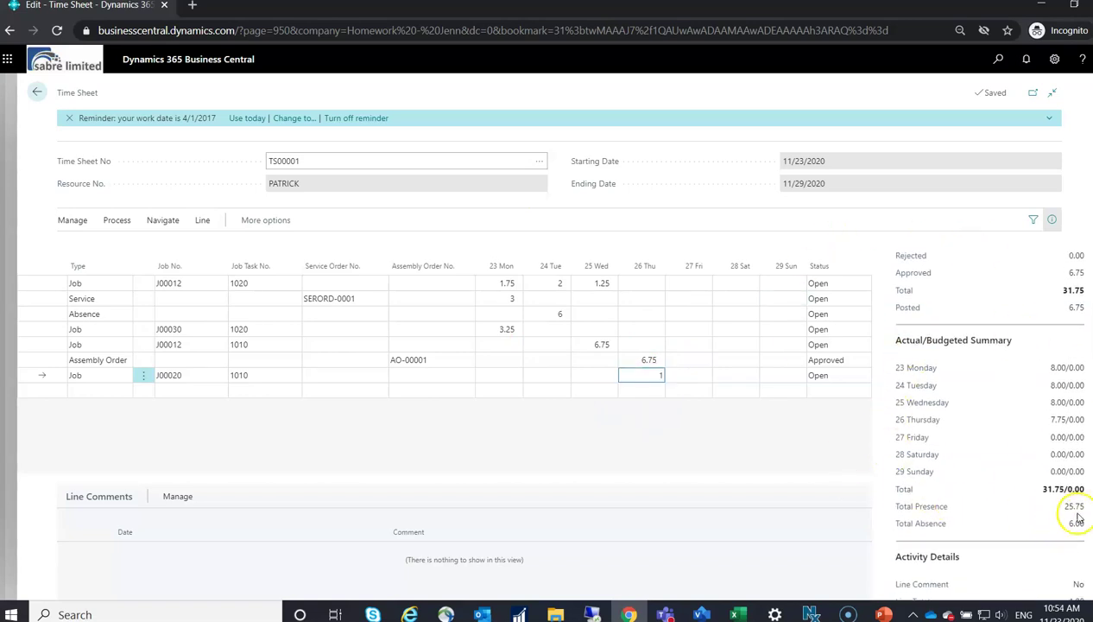
{"action": "scroll", "coordinate": [963, 345], "scroll_direction": "up", "scroll_amount": 2}
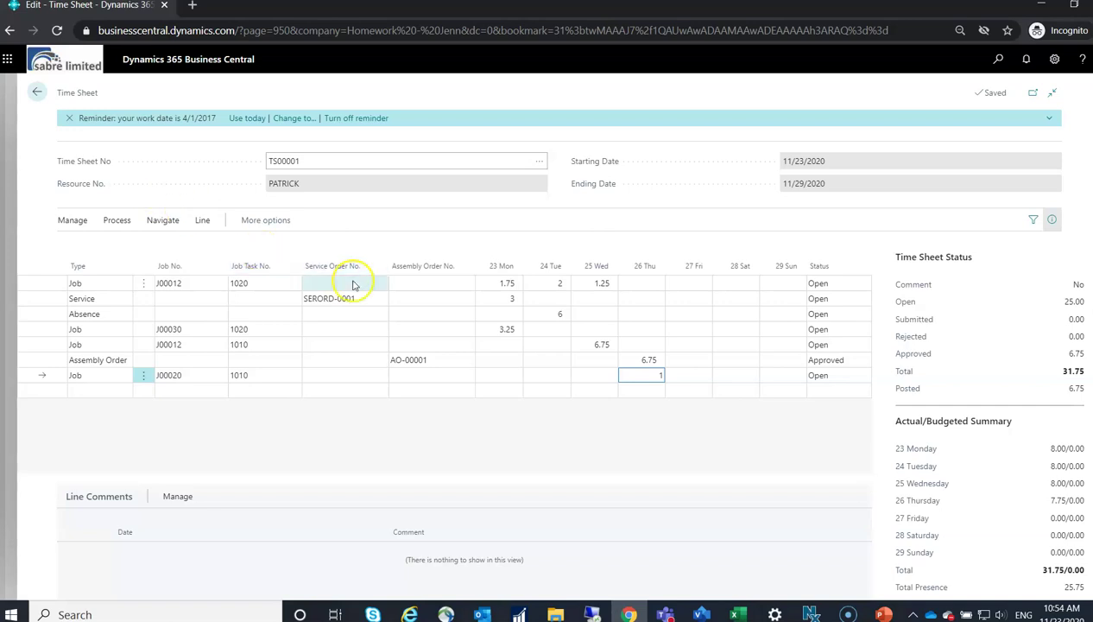
Submit only the selected J00030, J00012 and J00020 Job lines for approval
{"action": "left_click", "coordinate": [34, 285]}
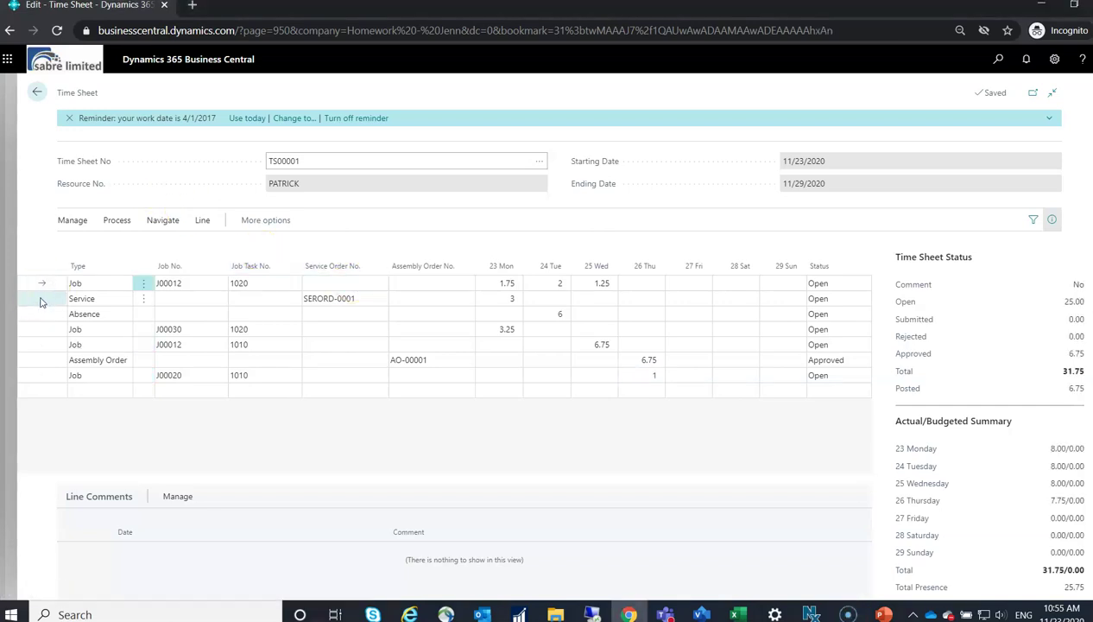
{"action": "left_click", "coordinate": [43, 333]}
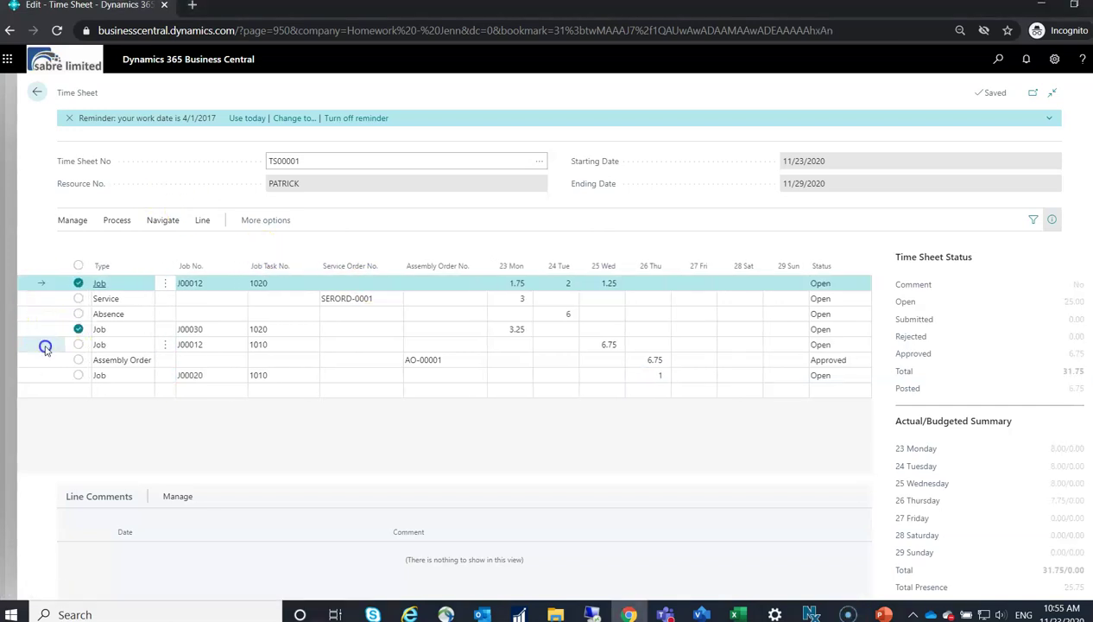
{"action": "left_click", "coordinate": [44, 346]}
{"action": "left_click", "coordinate": [56, 373]}
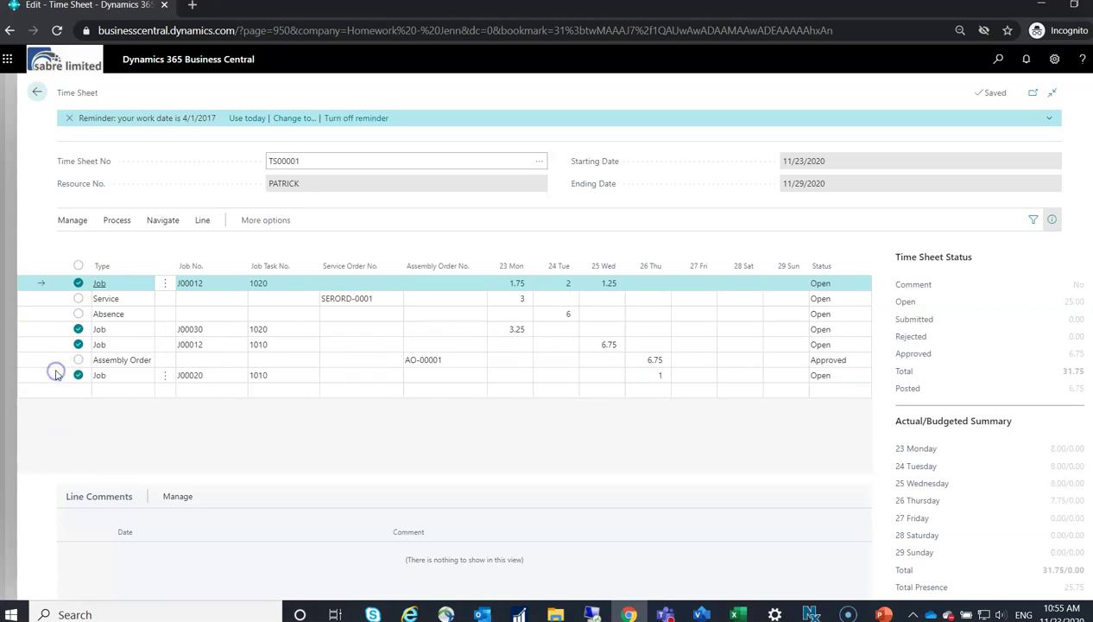
{"action": "left_click", "coordinate": [112, 380]}
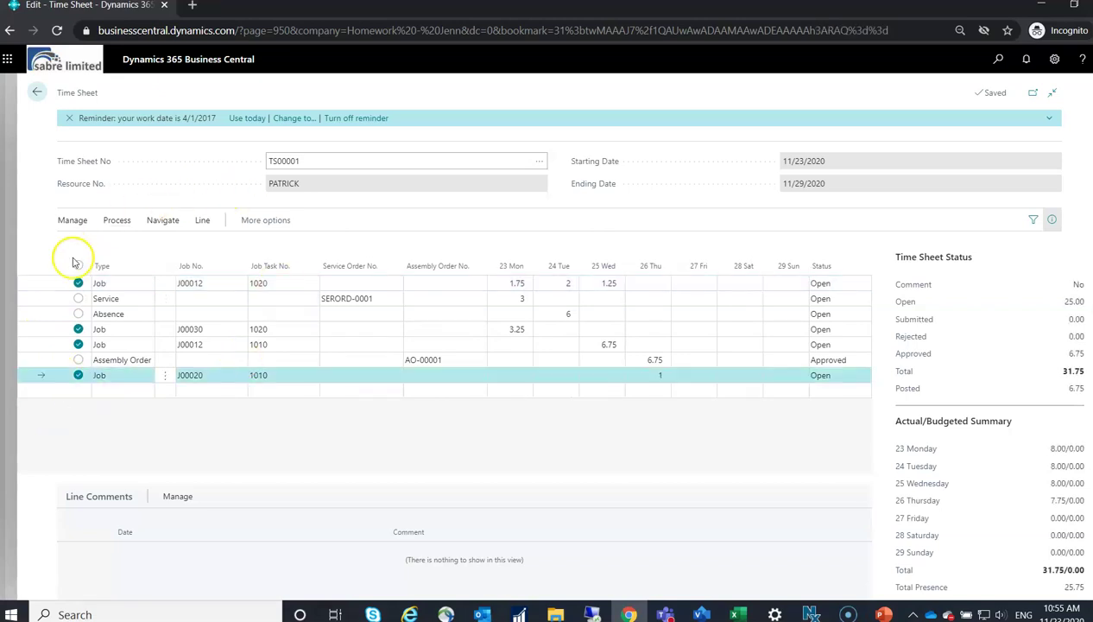
{"action": "left_click", "coordinate": [117, 221]}
{"action": "left_click", "coordinate": [86, 245]}
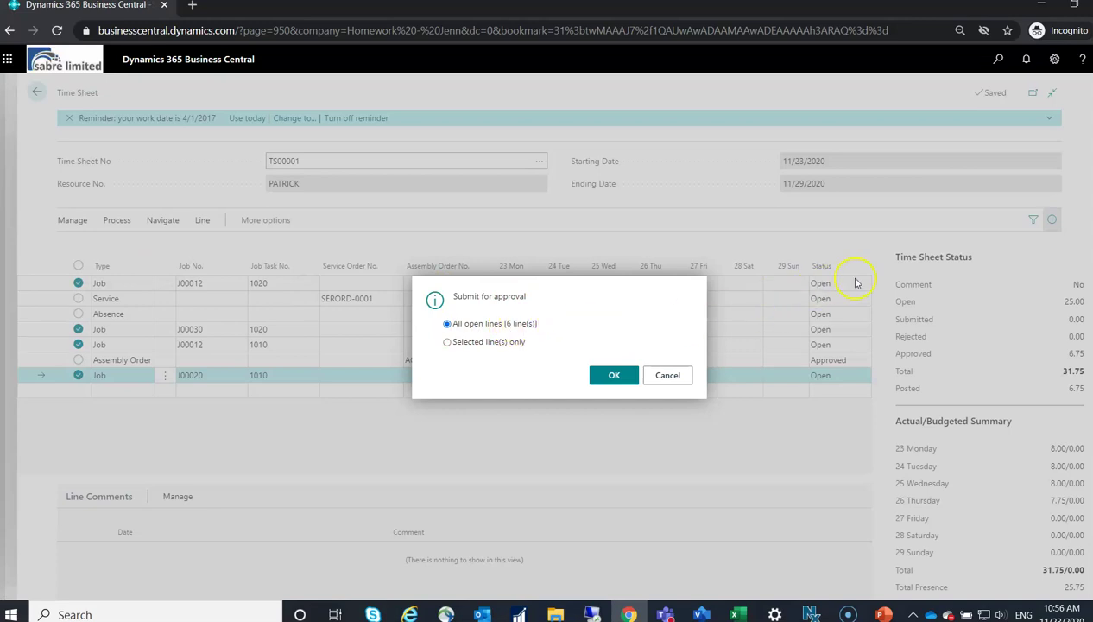
{"action": "left_click", "coordinate": [485, 343]}
{"action": "left_click", "coordinate": [612, 376]}
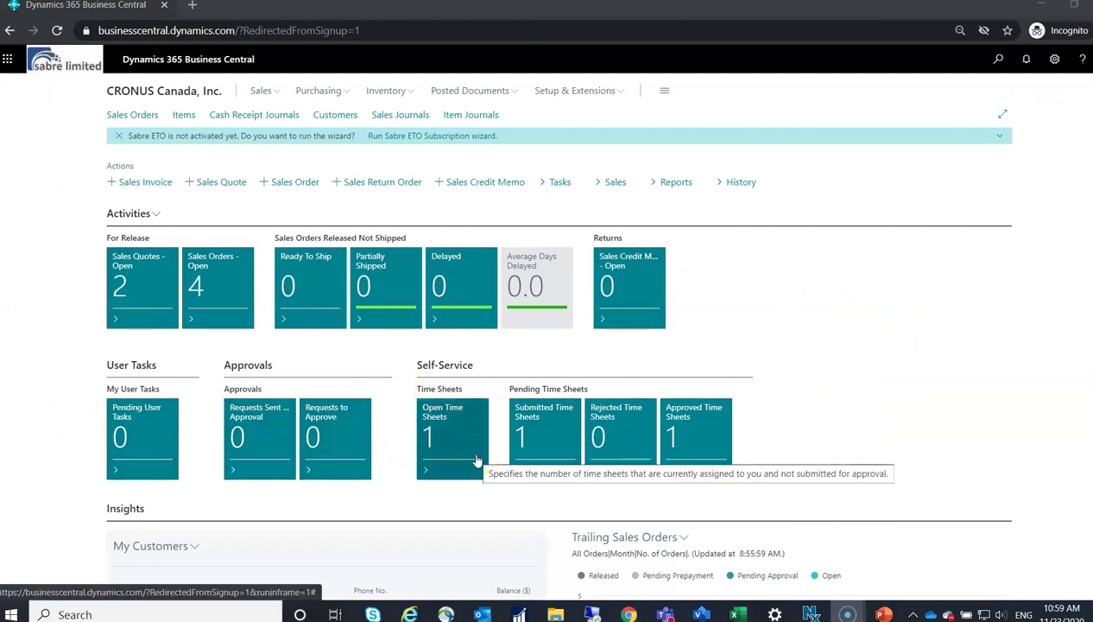
Check the Role Center's rejected and approved time sheet counts, then bring up Tell Me
{"action": "left_click", "coordinate": [520, 453]}
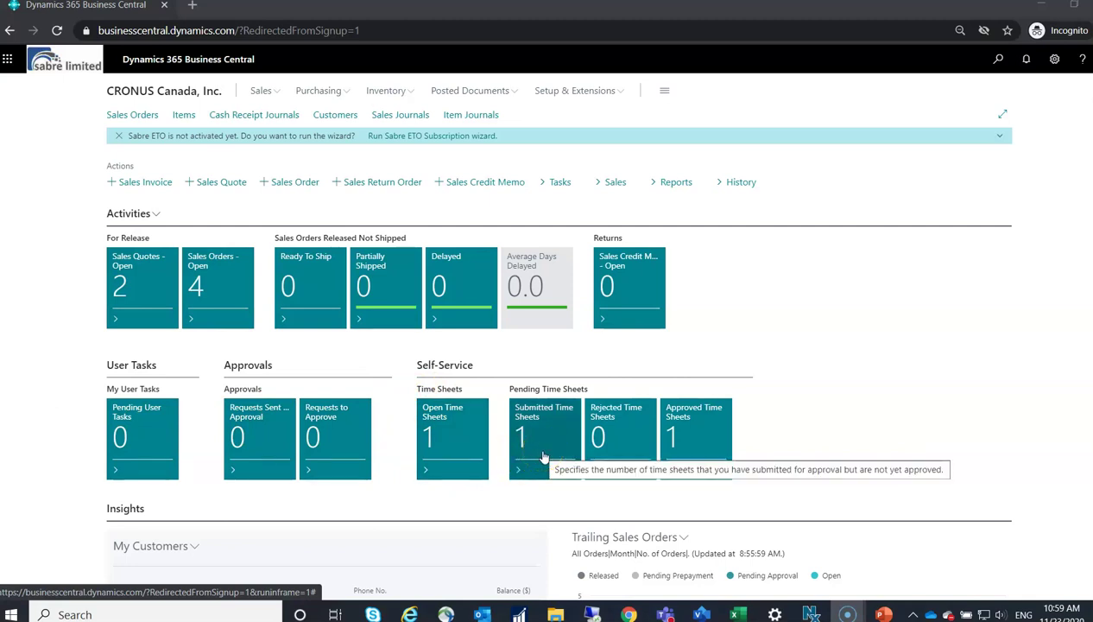
{"action": "left_click", "coordinate": [618, 447]}
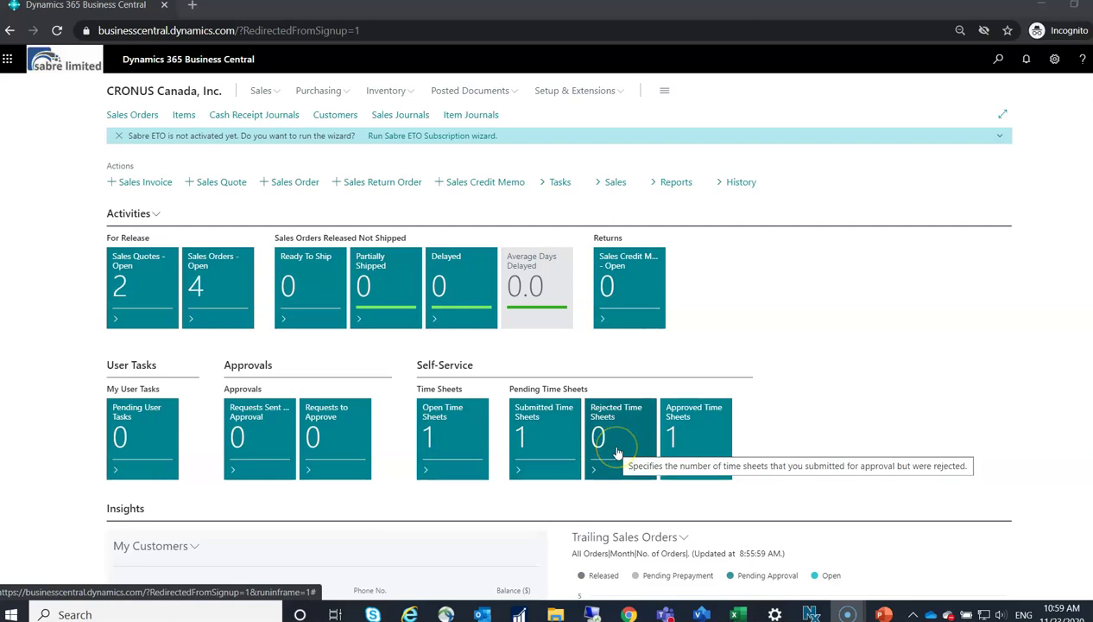
{"action": "left_click", "coordinate": [714, 451]}
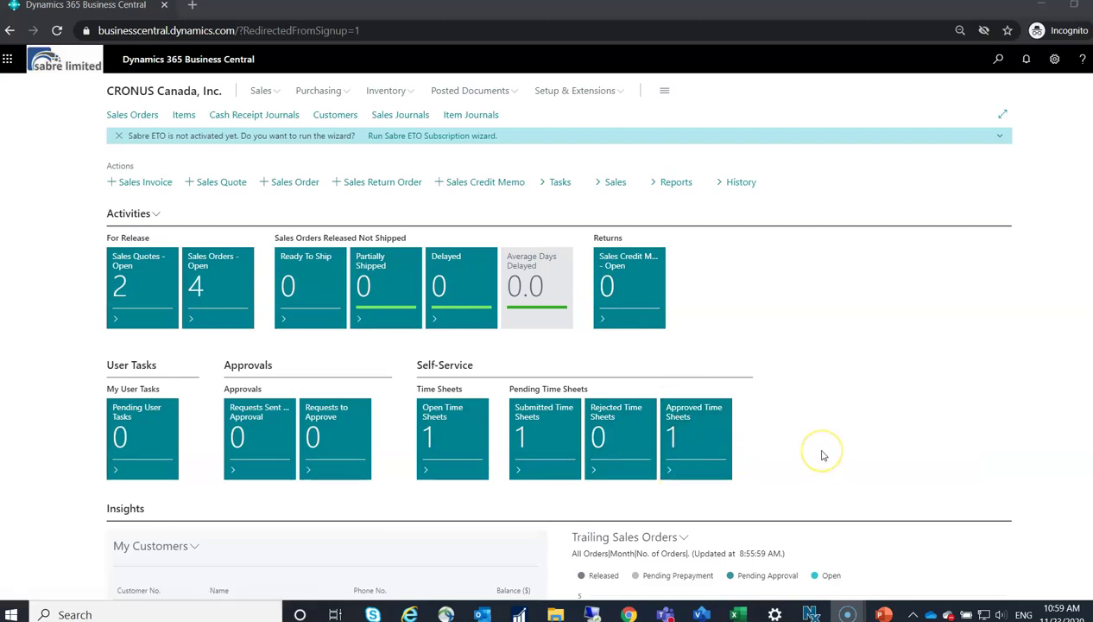
{"action": "left_click", "coordinate": [1028, 435]}
{"action": "left_click", "coordinate": [999, 62]}
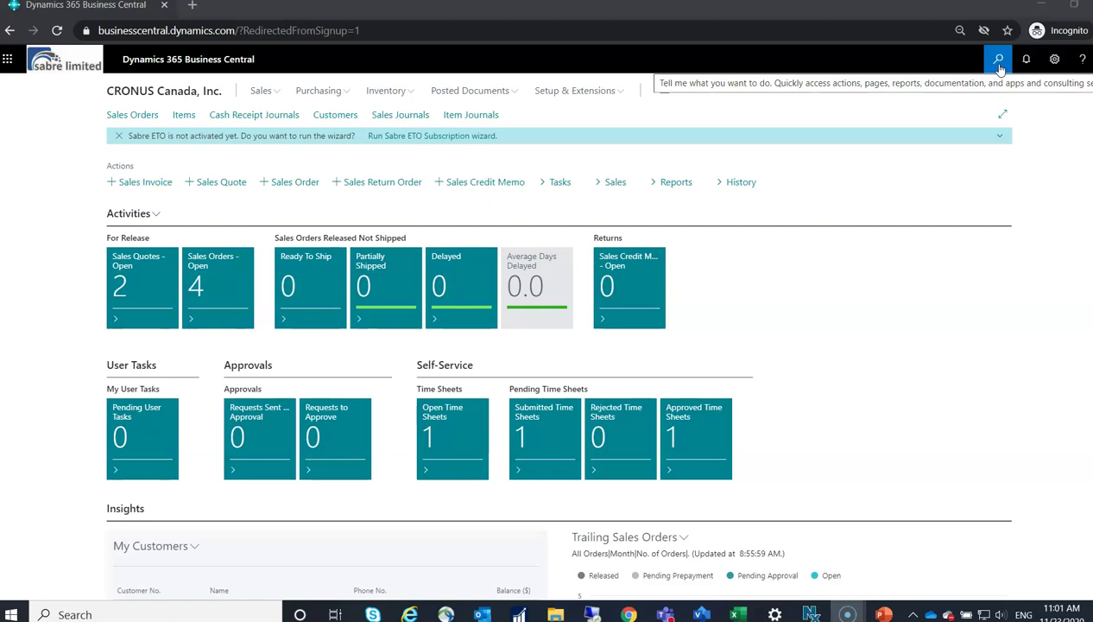
Find Manager Time Sheets with a 'manag time' search and open TS00001
{"action": "left_click", "coordinate": [999, 61]}
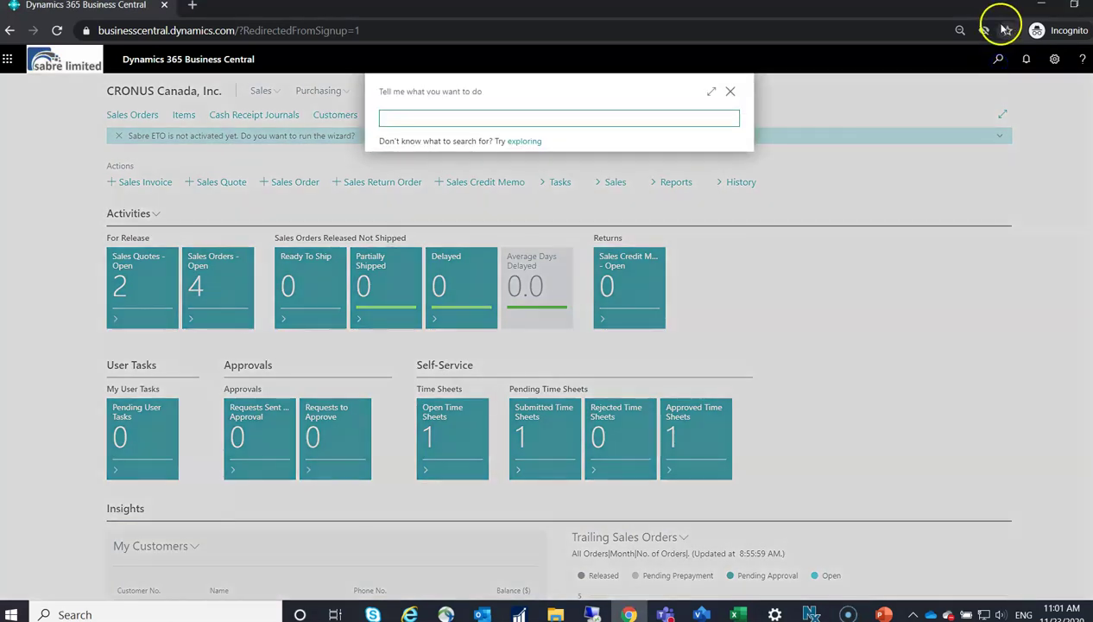
{"action": "type", "text": "manag time"}
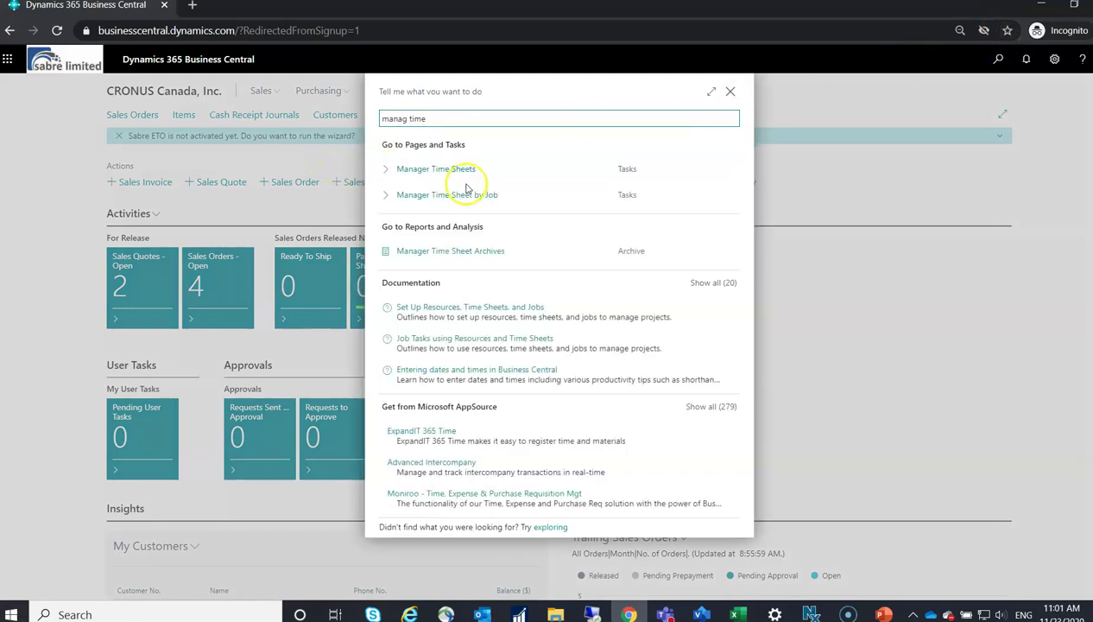
{"action": "left_click", "coordinate": [460, 171]}
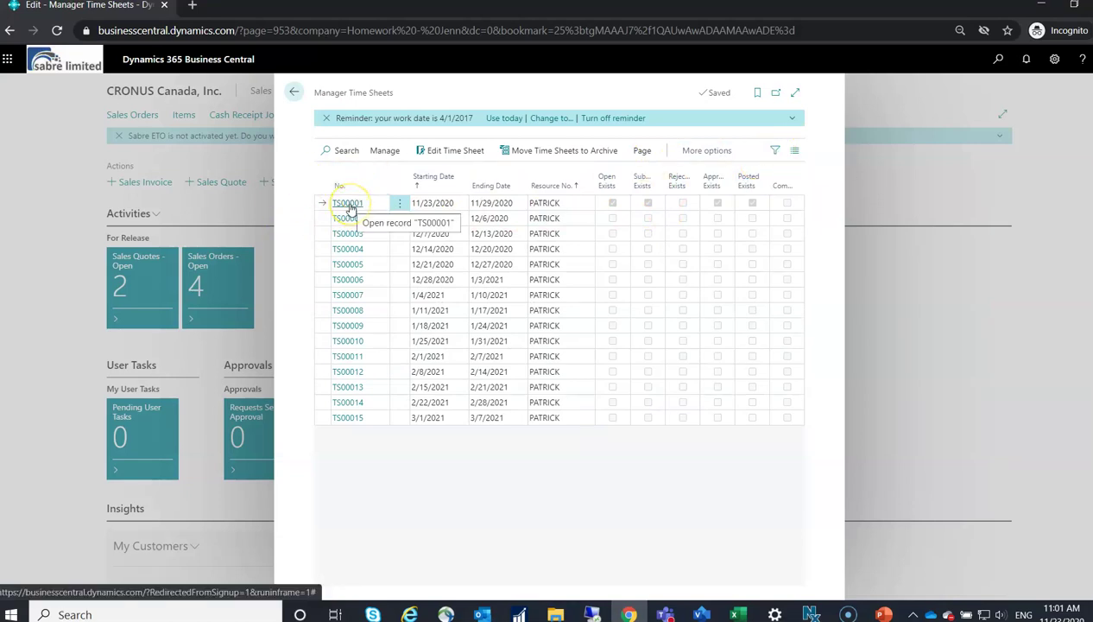
{"action": "left_click", "coordinate": [348, 204]}
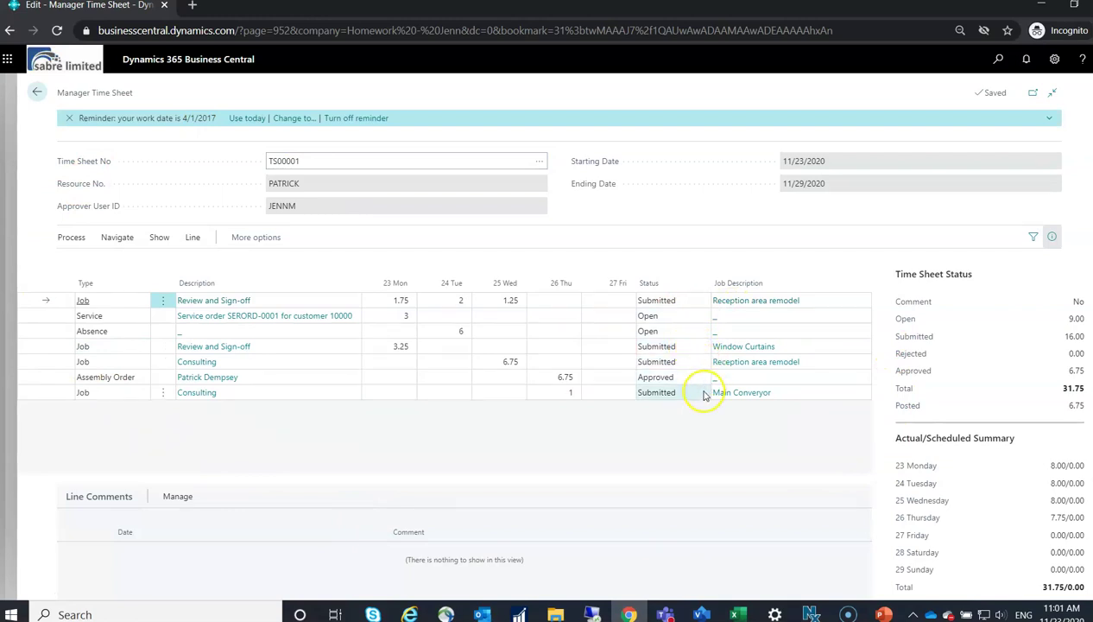
Approve all four submitted lines on TS00001 after checking their Submitted status
{"action": "left_click", "coordinate": [656, 302]}
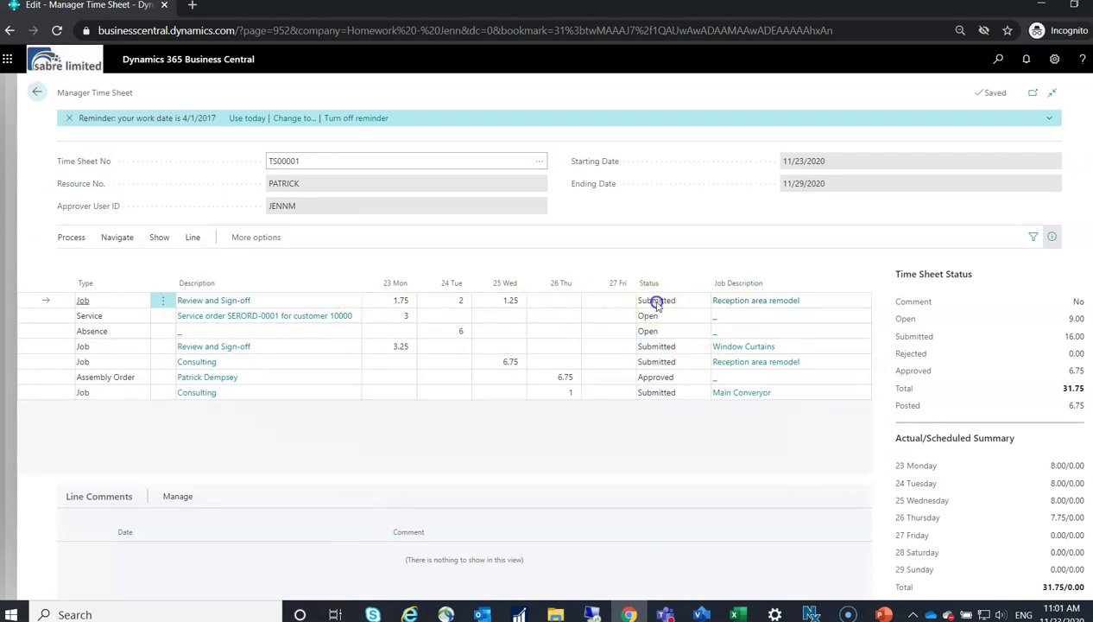
{"action": "left_click", "coordinate": [160, 239]}
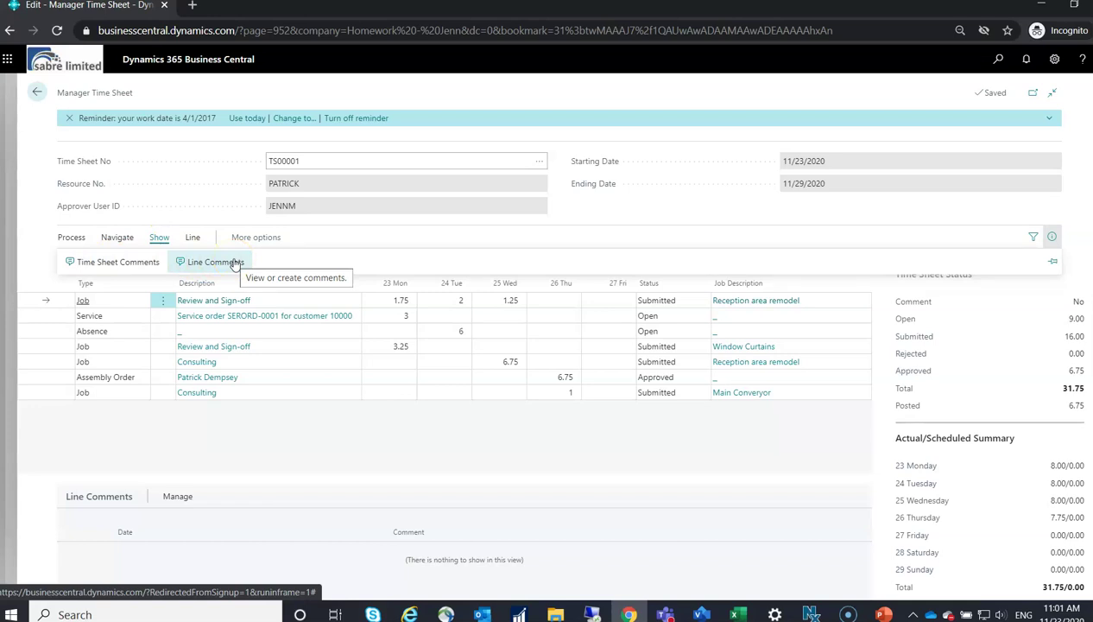
{"action": "left_click", "coordinate": [205, 444]}
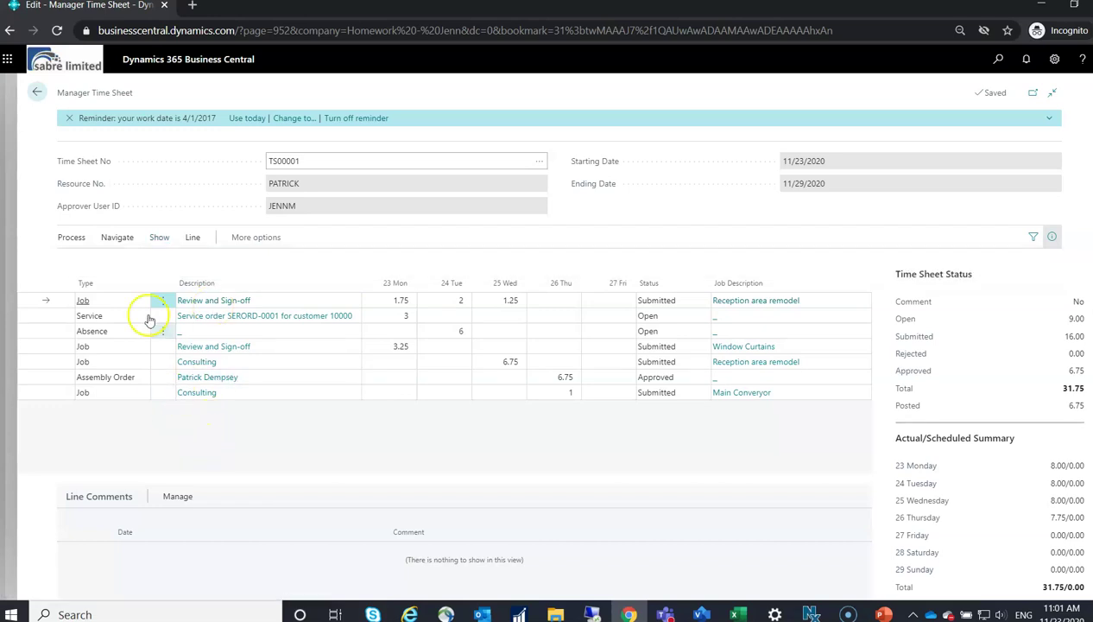
{"action": "left_click", "coordinate": [73, 237]}
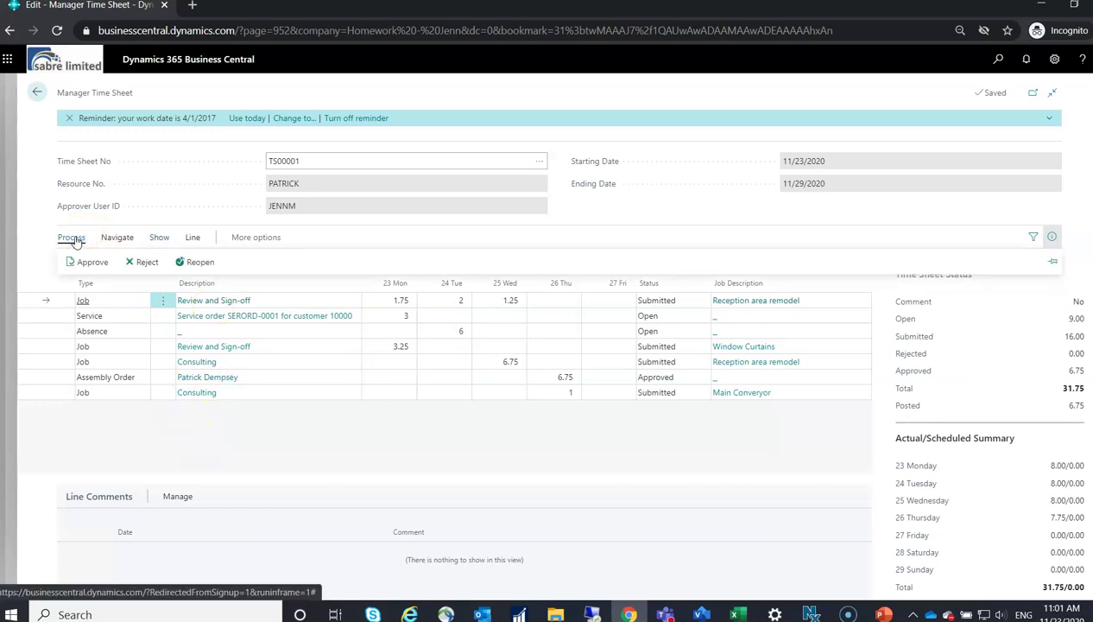
{"action": "left_click", "coordinate": [80, 264]}
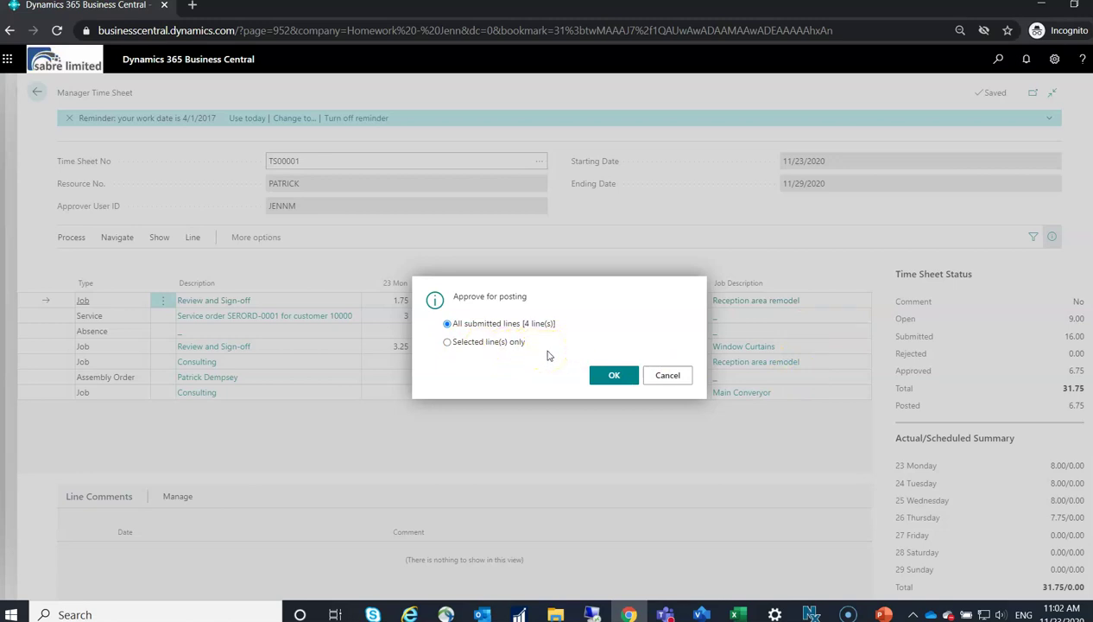
{"action": "left_click", "coordinate": [600, 375]}
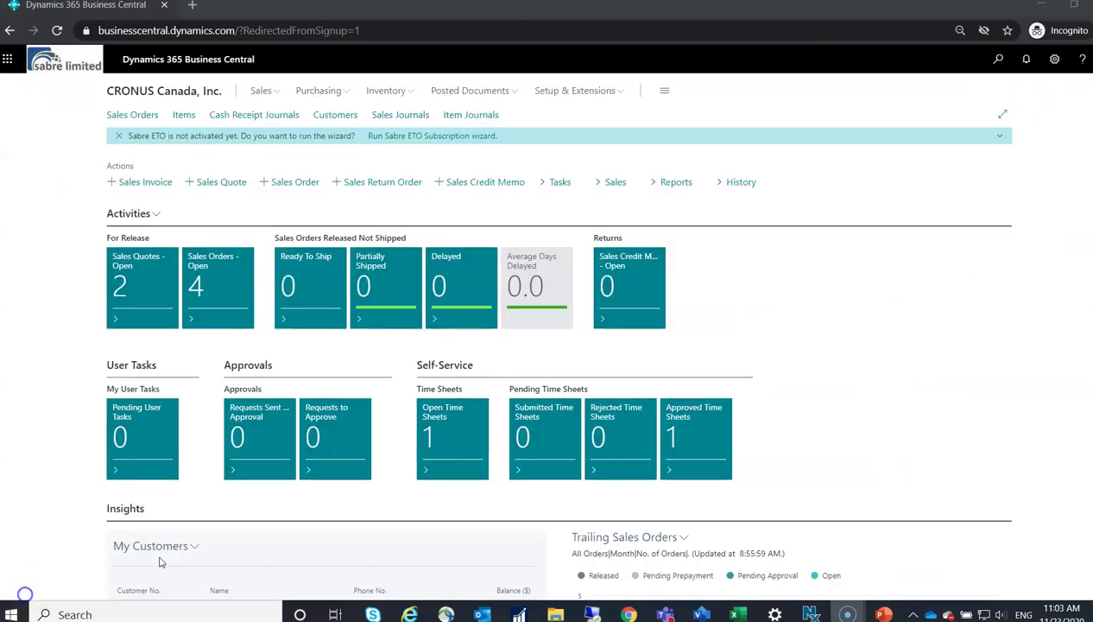
Open Job Journals via a 'jour' search and choose Suggest Lines from Time Sheets
{"action": "left_click", "coordinate": [1002, 58]}
{"action": "type", "text": "job"}
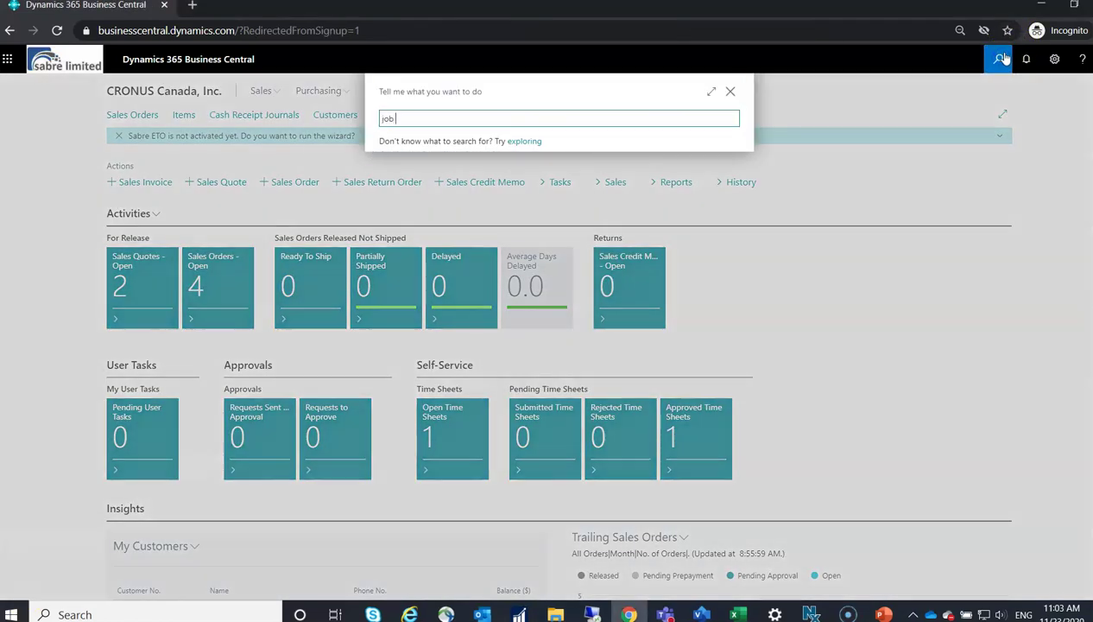
{"action": "type", "text": "jour"}
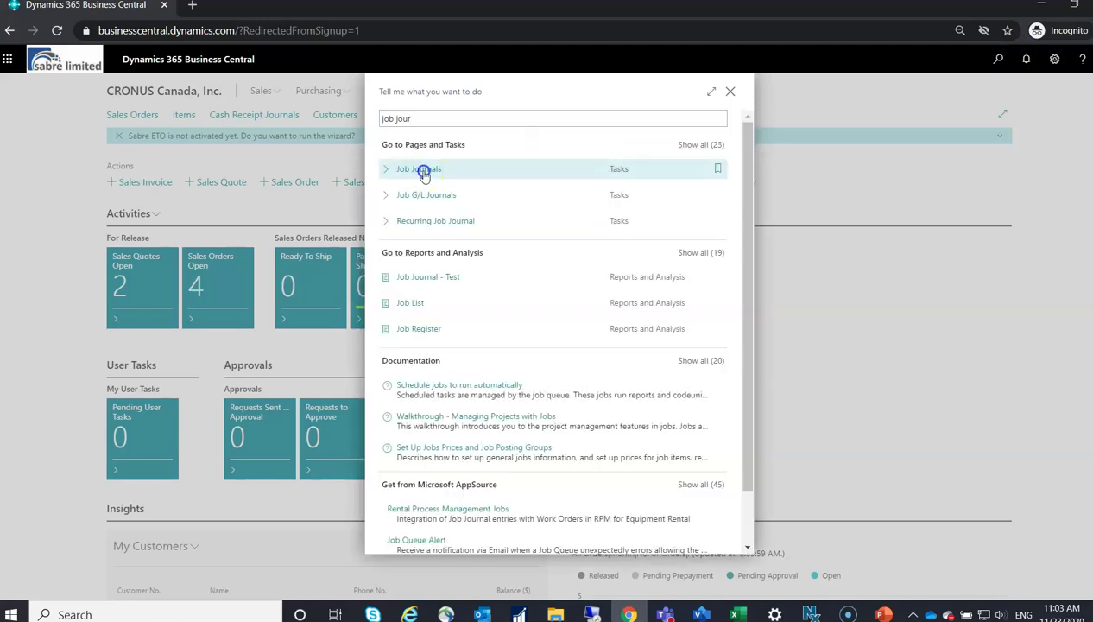
{"action": "left_click", "coordinate": [423, 171]}
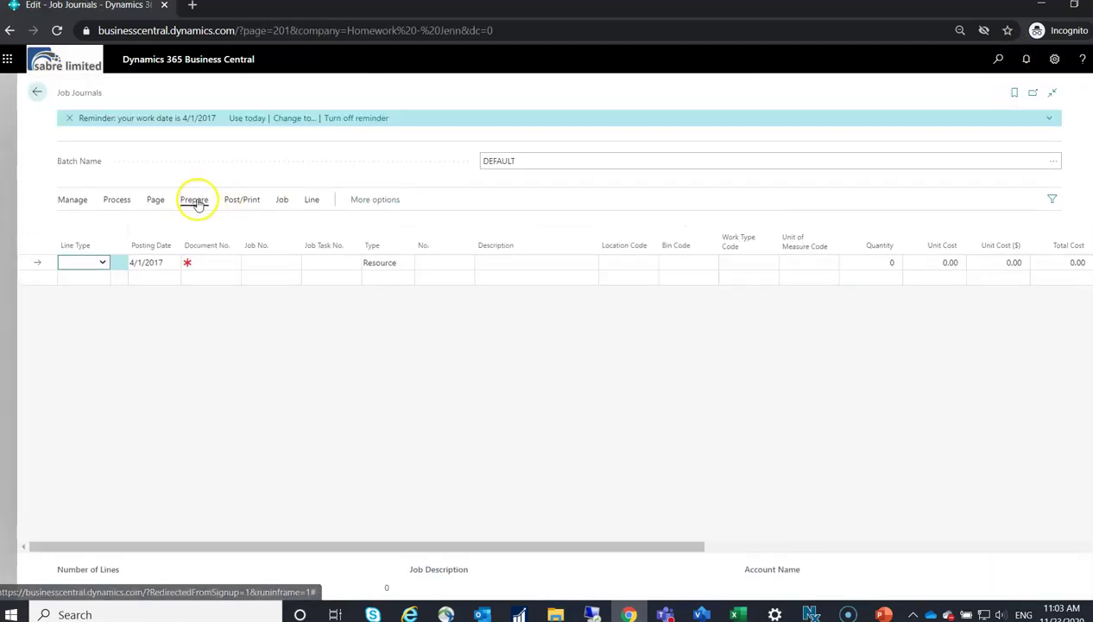
{"action": "left_click", "coordinate": [195, 200]}
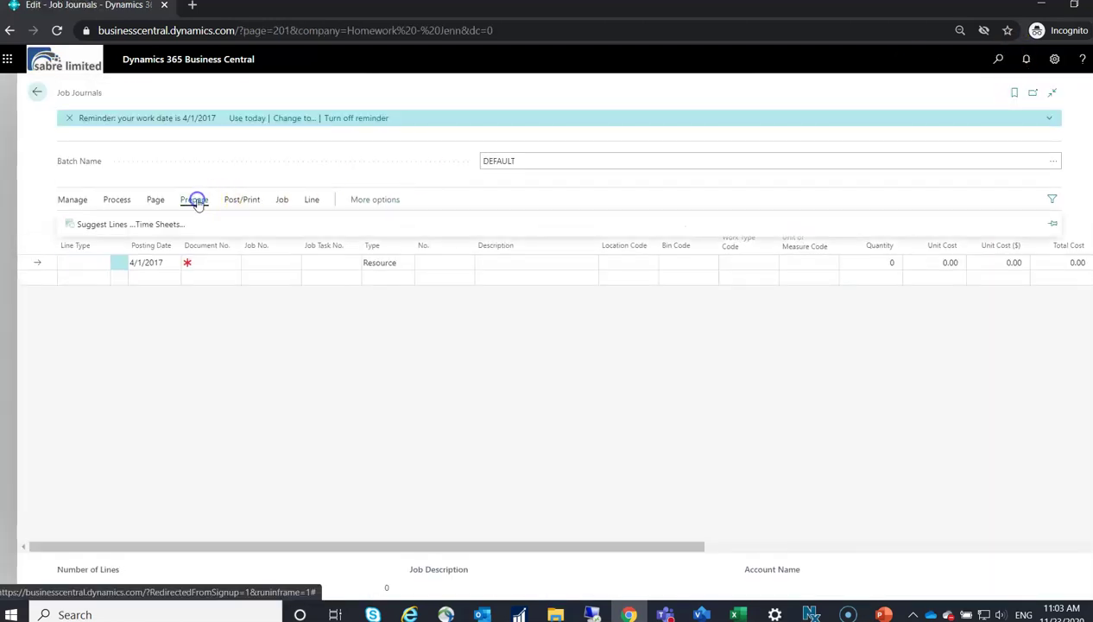
{"action": "left_click", "coordinate": [125, 228]}
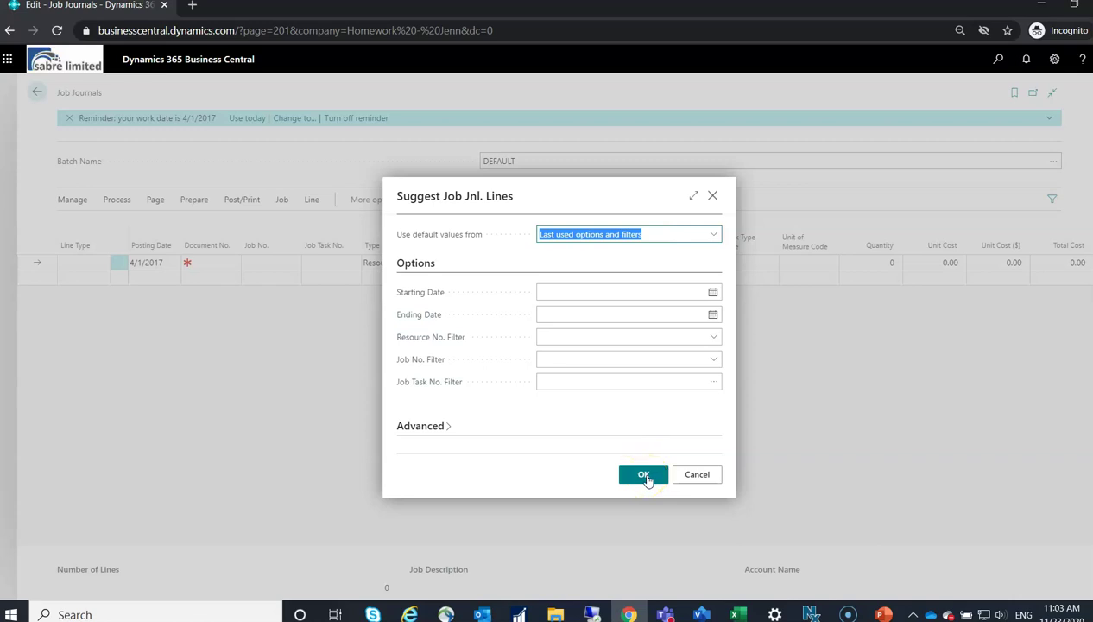
Accept the suggestion, loading six resource lines for J00012, J00030 and J00020 into DEFAULT
{"action": "left_click", "coordinate": [644, 476]}
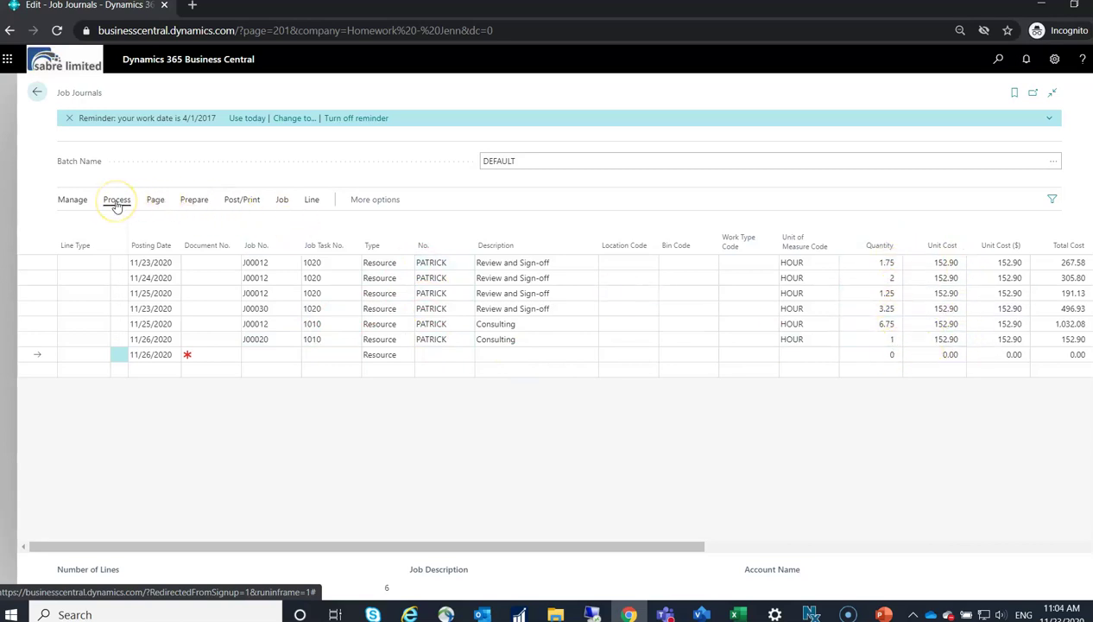
{"action": "left_click", "coordinate": [231, 201]}
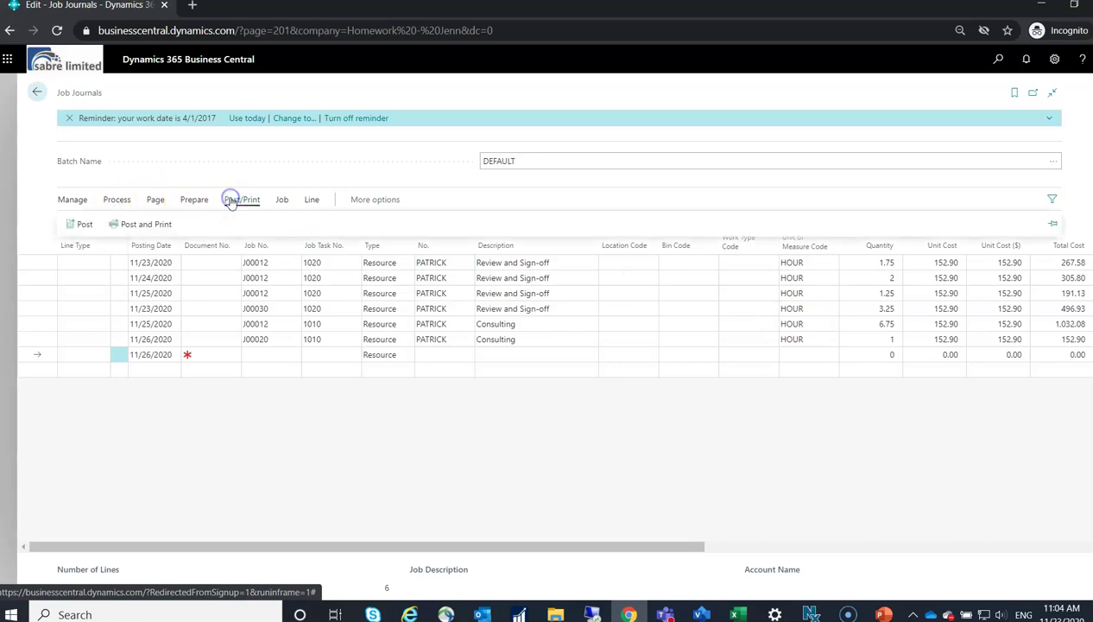